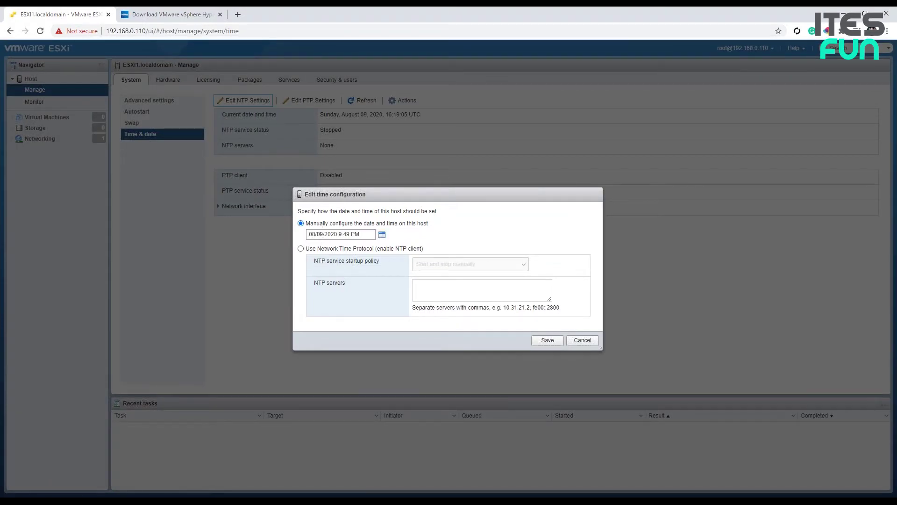
{"action": "left_click", "coordinate": [322, 248]}
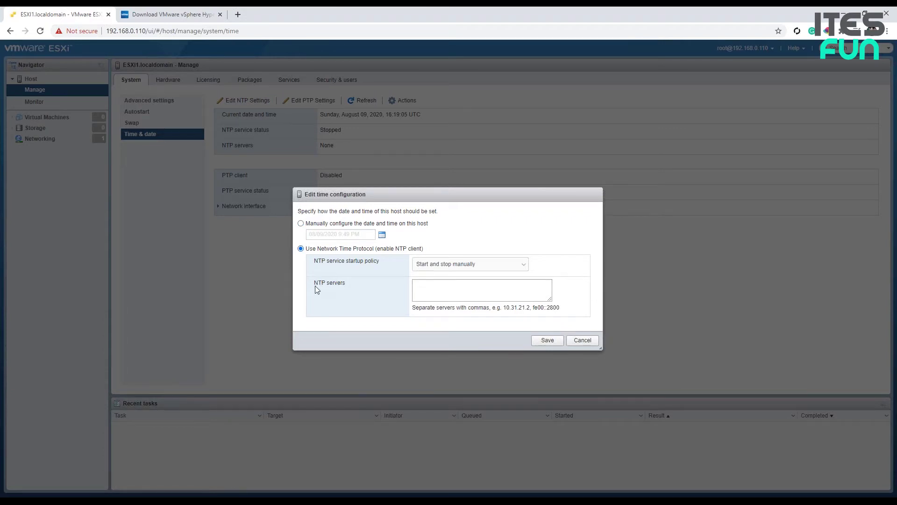
{"action": "left_click", "coordinate": [340, 225]}
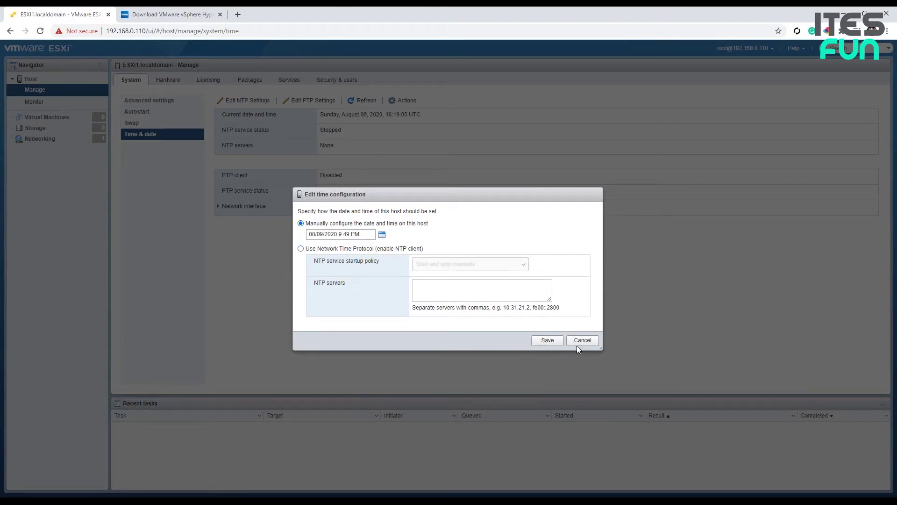
{"action": "left_click", "coordinate": [580, 344]}
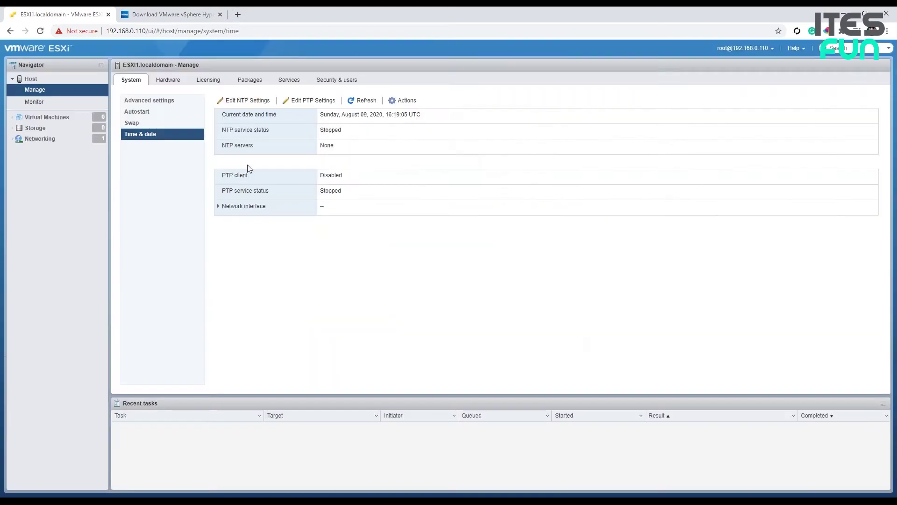
Step: Review the host's swap and autostart configuration and open its advanced system settings
{"action": "left_click", "coordinate": [158, 125]}
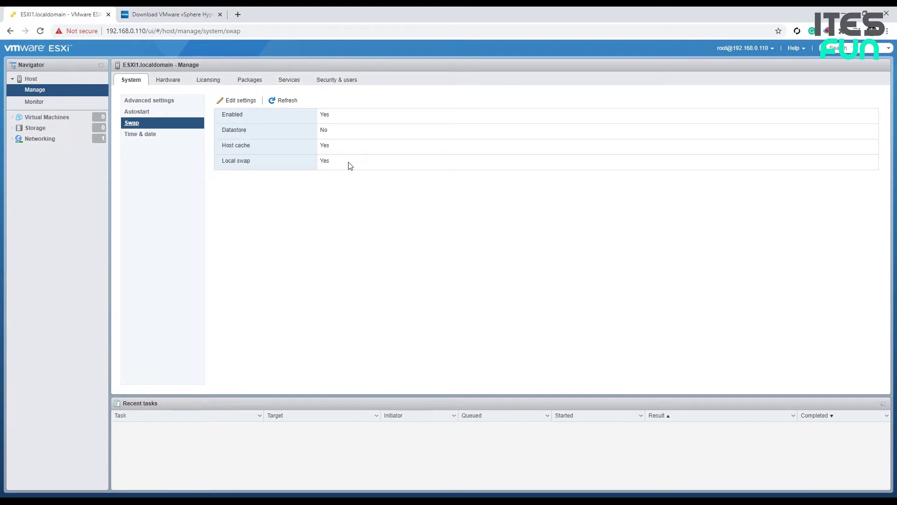
{"action": "left_click", "coordinate": [133, 115]}
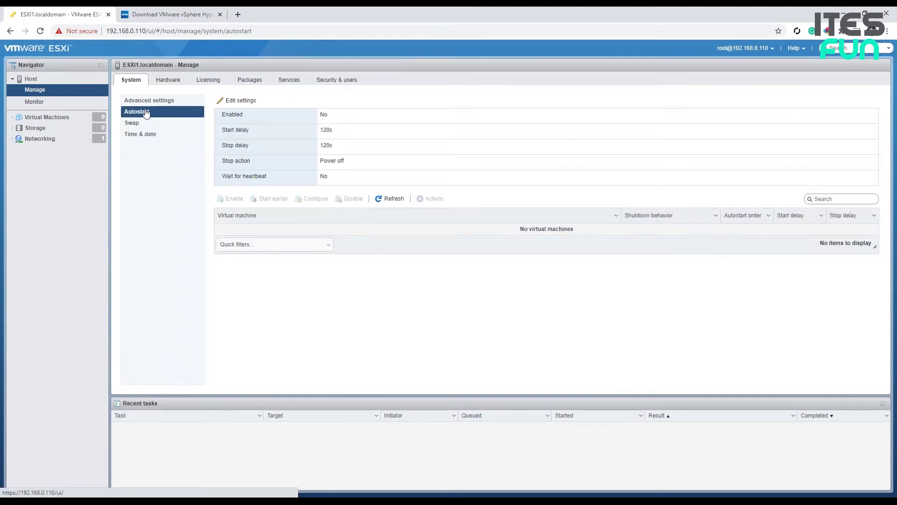
{"action": "left_click", "coordinate": [194, 103]}
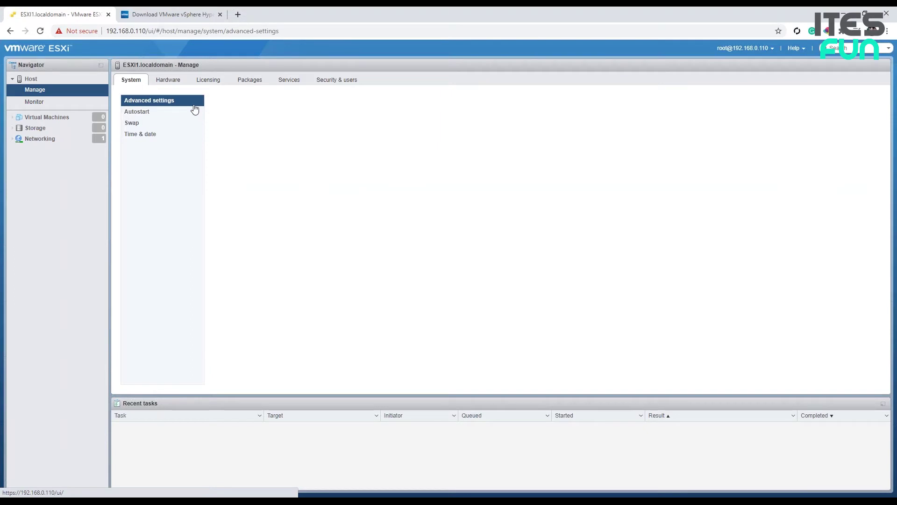
Step: Look through the full list of PCI devices in the host's hardware settings
{"action": "left_click", "coordinate": [164, 80]}
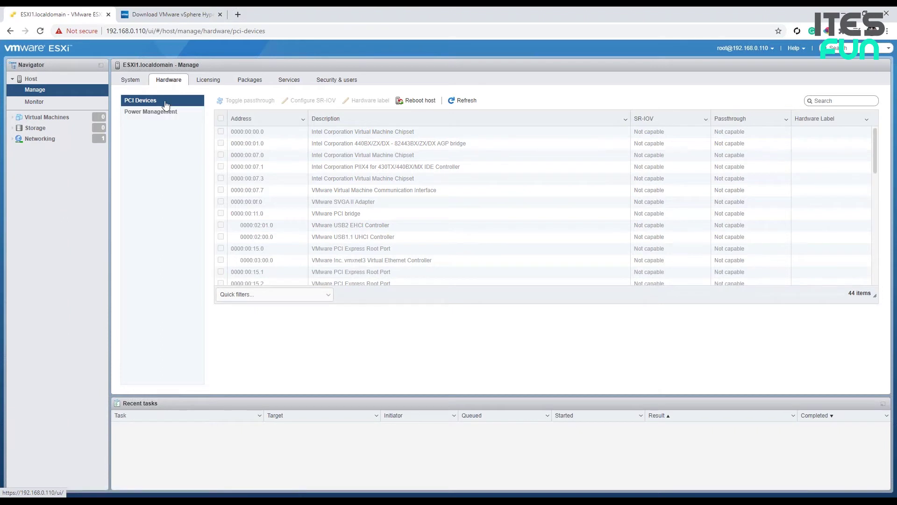
{"action": "scroll", "coordinate": [501, 233], "scroll_direction": "down", "scroll_amount": 6}
{"action": "scroll", "coordinate": [503, 232], "scroll_direction": "up", "scroll_amount": 5}
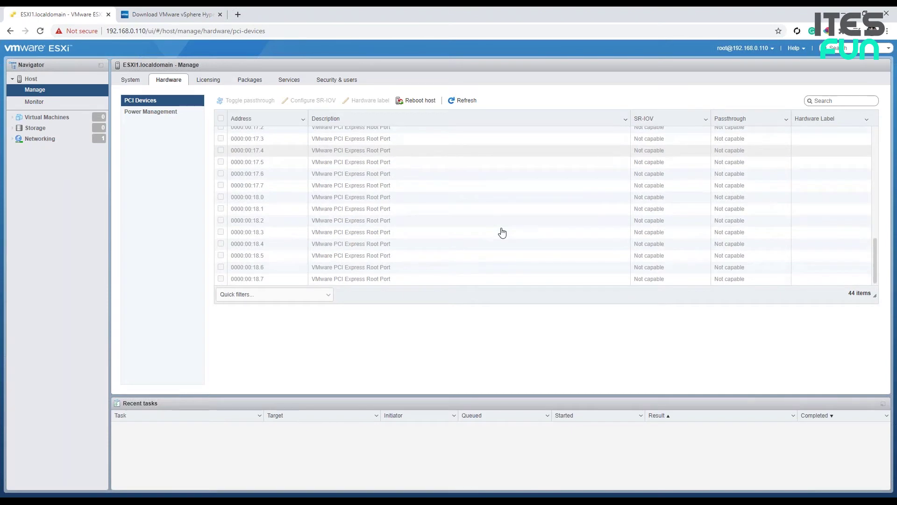
{"action": "scroll", "coordinate": [502, 232], "scroll_direction": "up", "scroll_amount": 3}
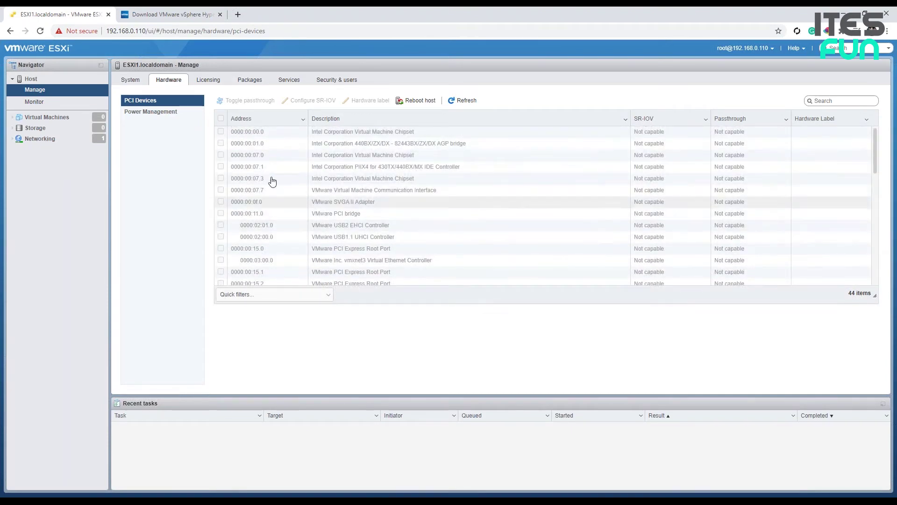
Step: Change the host's power management policy to High performance
{"action": "left_click", "coordinate": [162, 117]}
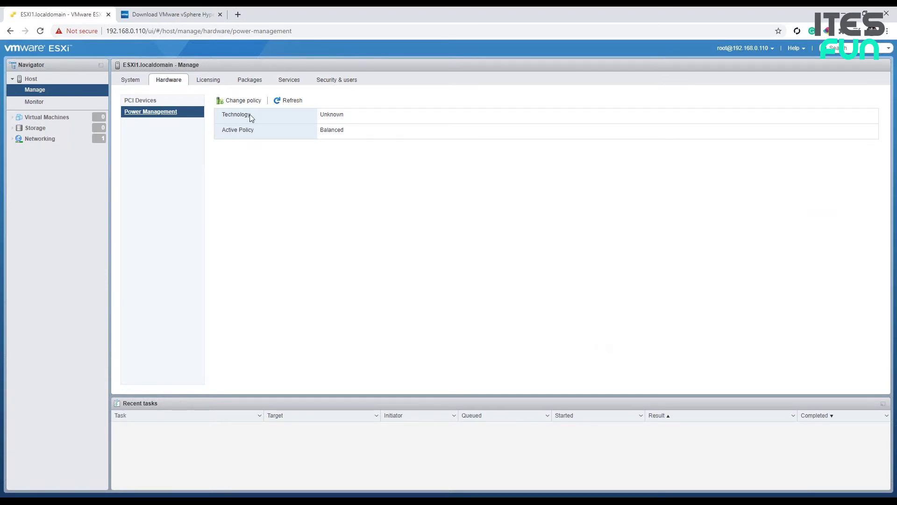
{"action": "left_click", "coordinate": [241, 103]}
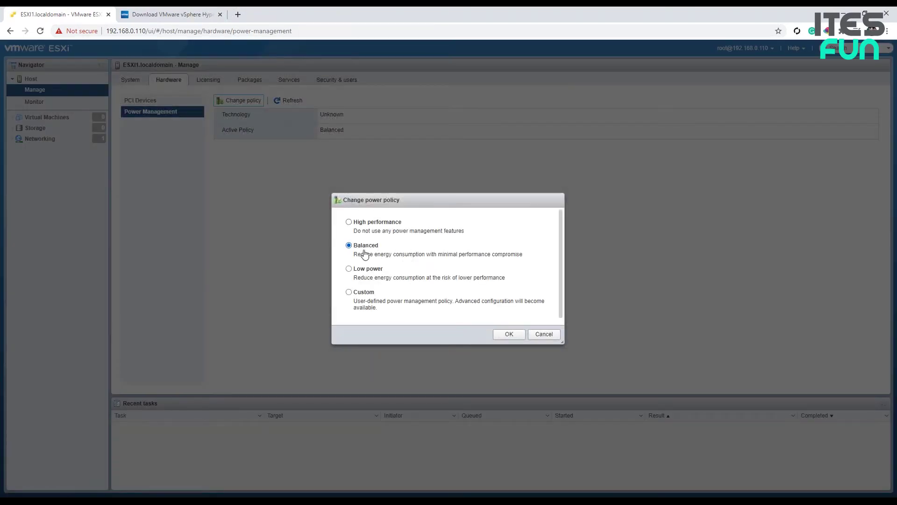
{"action": "left_click", "coordinate": [370, 222]}
{"action": "left_click", "coordinate": [508, 335]}
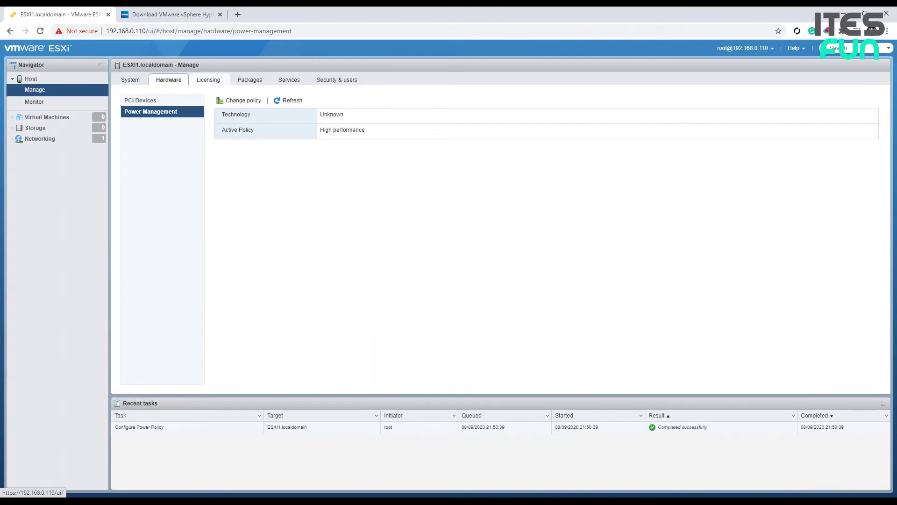
Step: Examine the host's current license: its mode, key, expiration date and the full list of included features
{"action": "left_click", "coordinate": [208, 80]}
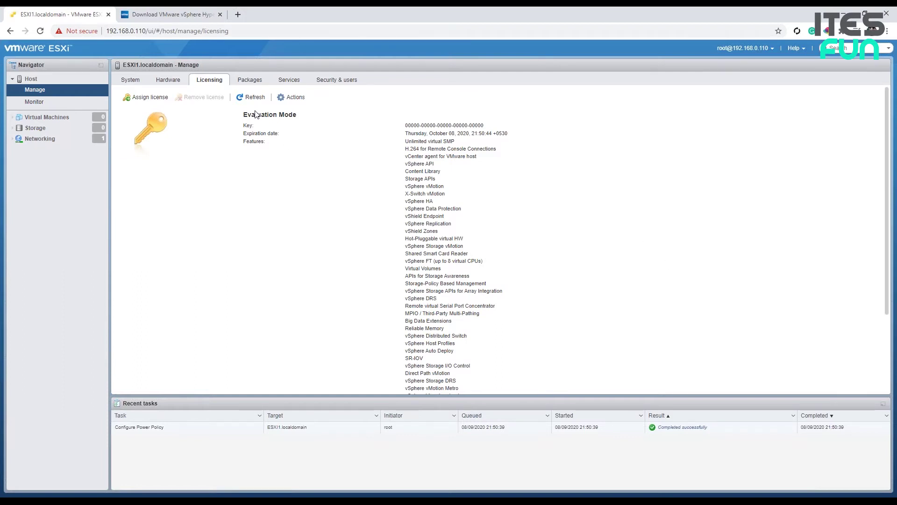
{"action": "left_click_drag", "start_coordinate": [244, 115], "coordinate": [328, 119]}
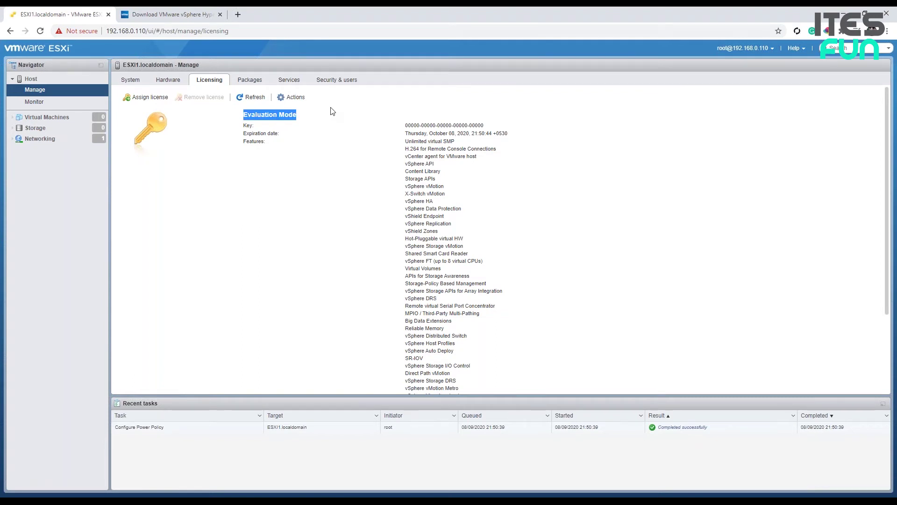
{"action": "left_click_drag", "start_coordinate": [492, 126], "coordinate": [395, 128]}
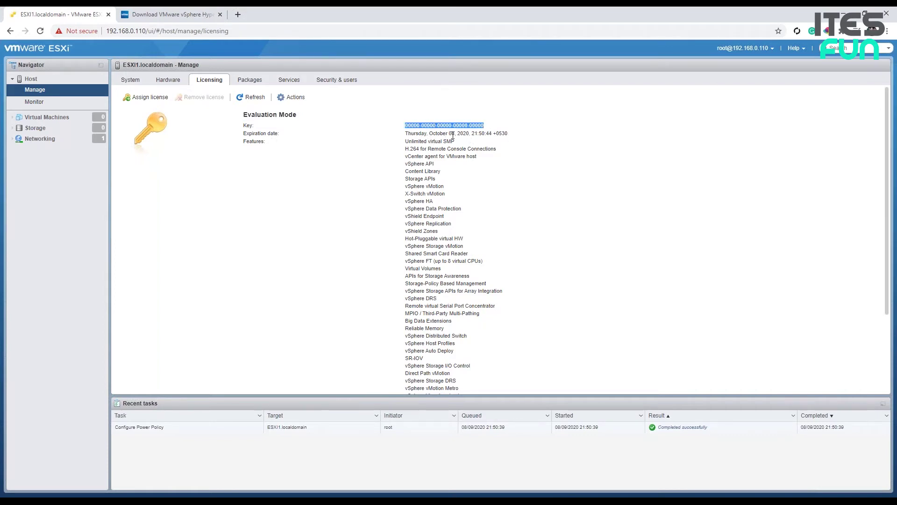
{"action": "left_click_drag", "start_coordinate": [406, 145], "coordinate": [492, 389]}
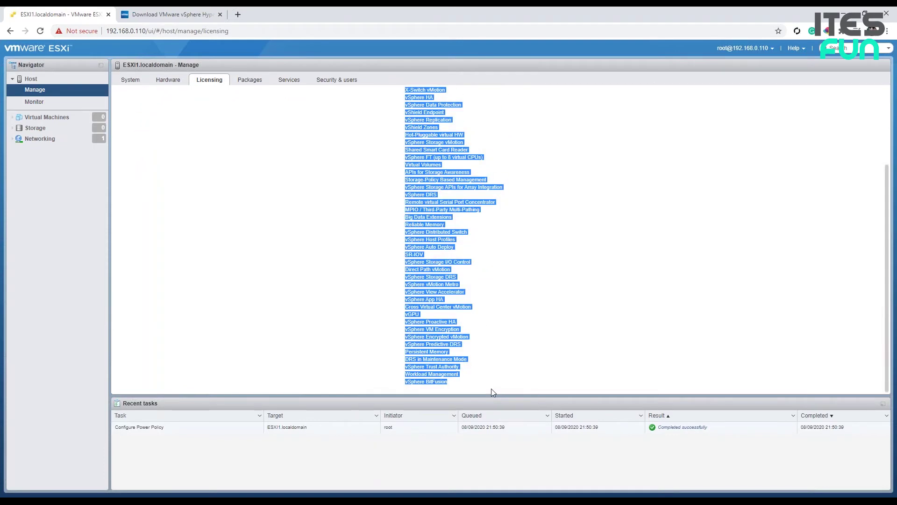
{"action": "scroll", "coordinate": [491, 388], "scroll_direction": "up", "scroll_amount": 3}
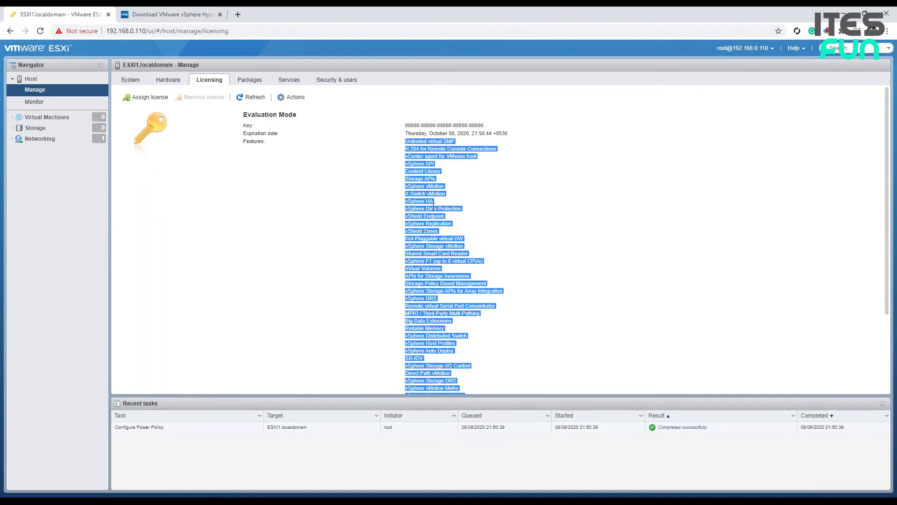
{"action": "left_click", "coordinate": [478, 208]}
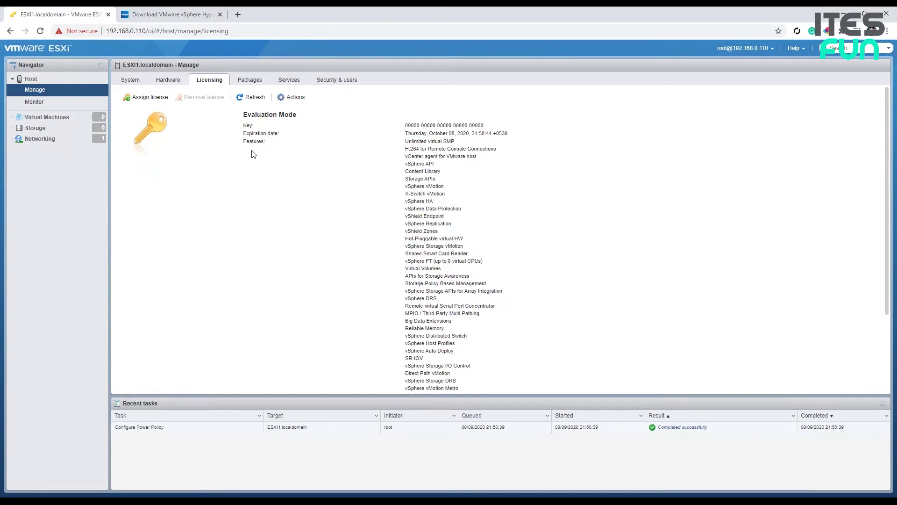
Step: Copy the VMware vSphere Hypervisor 7 license key from the VMware download center page
{"action": "left_click", "coordinate": [142, 15]}
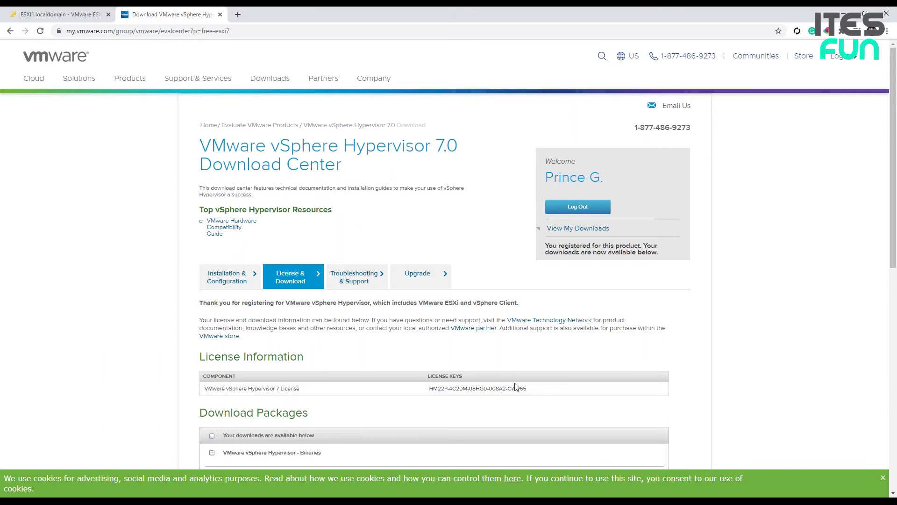
{"action": "left_click_drag", "start_coordinate": [533, 393], "coordinate": [445, 391]}
{"action": "right_click", "coordinate": [449, 391]}
{"action": "left_click", "coordinate": [462, 399]}
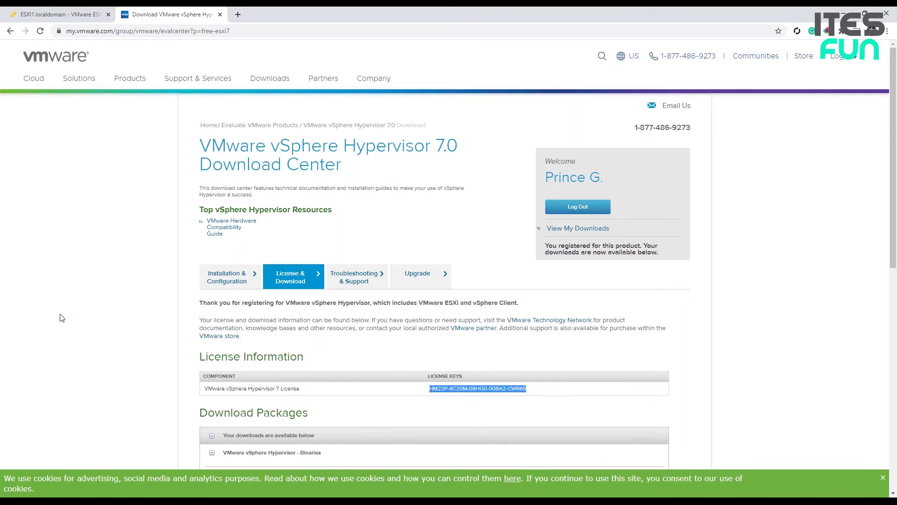
Step: Back in the ESXi host's licensing settings, paste the copied license key, check its validity and assign it to the host
{"action": "left_click", "coordinate": [71, 13]}
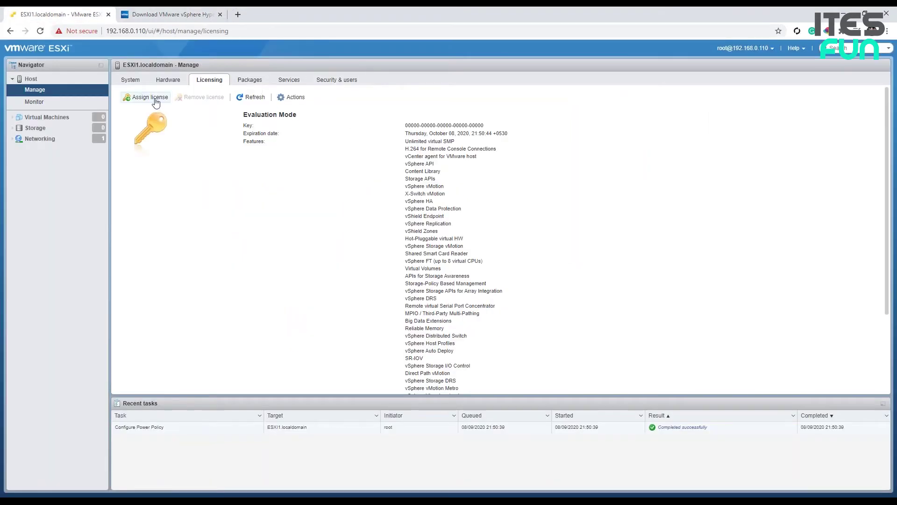
{"action": "left_click", "coordinate": [156, 102]}
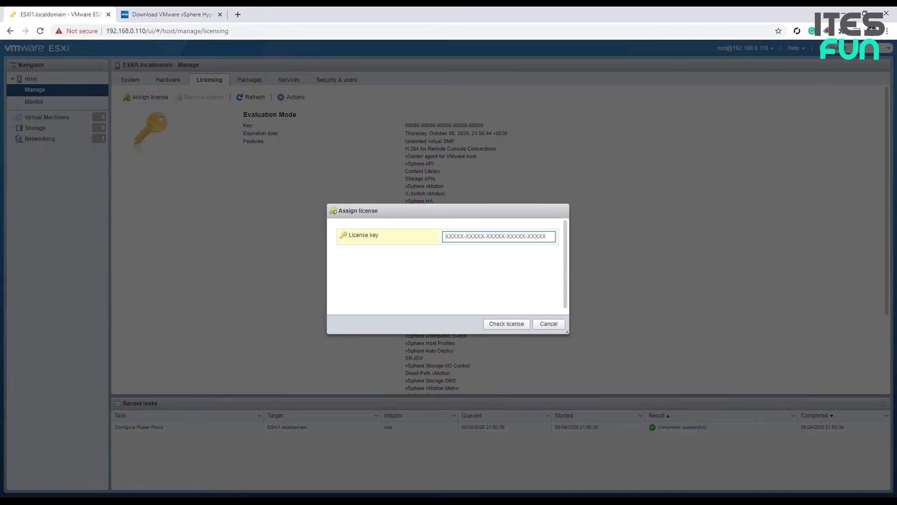
{"action": "key", "text": "ctrl+v"}
{"action": "left_click", "coordinate": [512, 324]}
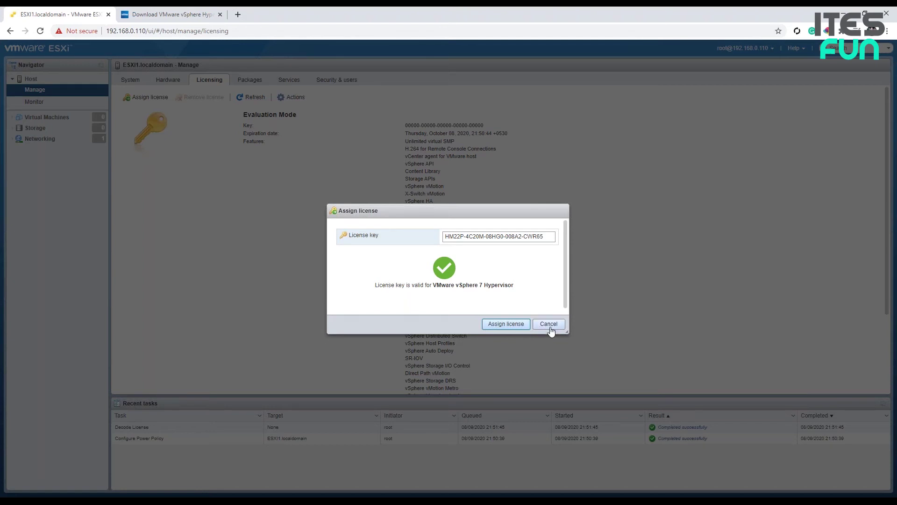
{"action": "left_click", "coordinate": [514, 323]}
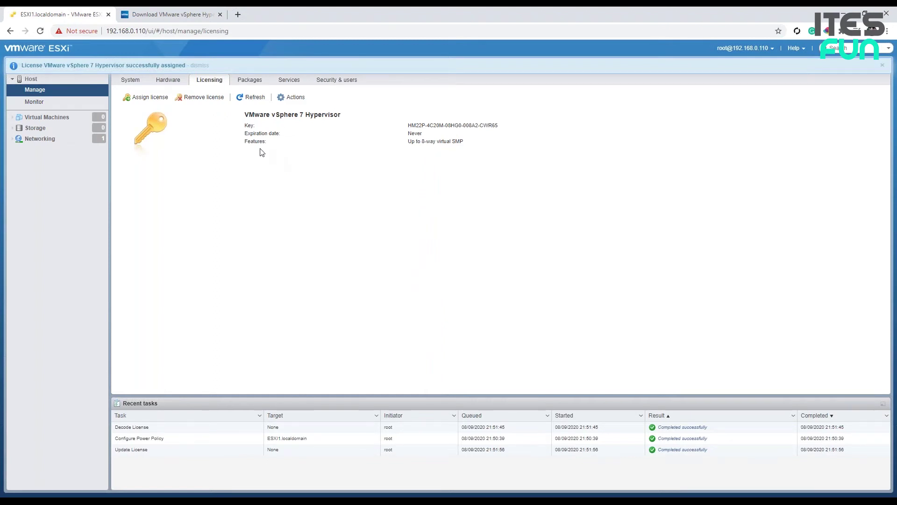
Step: Check the key, expiration date and features of the newly assigned license
{"action": "left_click_drag", "start_coordinate": [408, 125], "coordinate": [498, 125]}
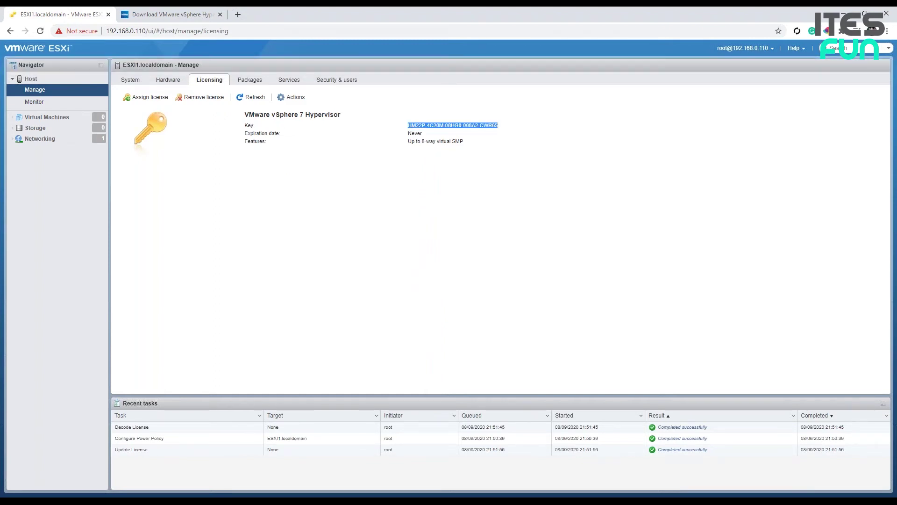
{"action": "double_click", "coordinate": [413, 134]}
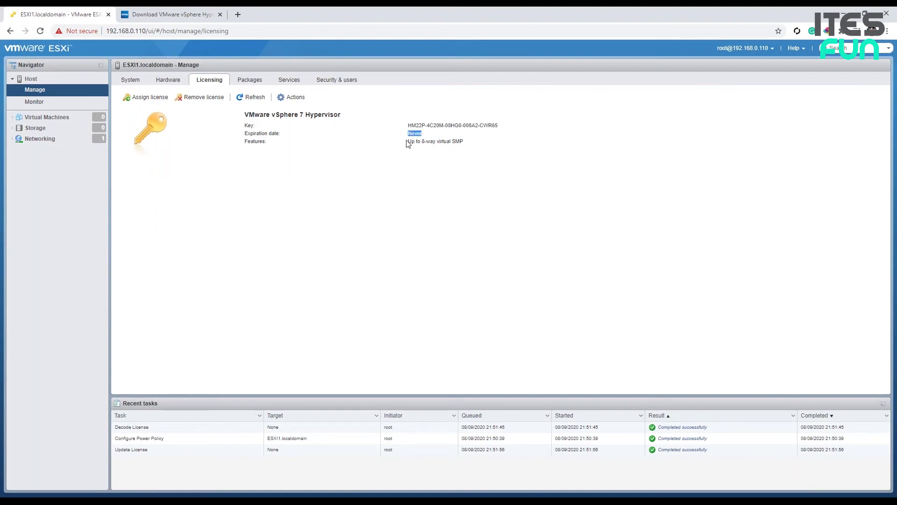
{"action": "left_click_drag", "start_coordinate": [407, 141], "coordinate": [472, 148]}
Step: Look through the host's installed packages and its list of services
{"action": "left_click", "coordinate": [267, 82]}
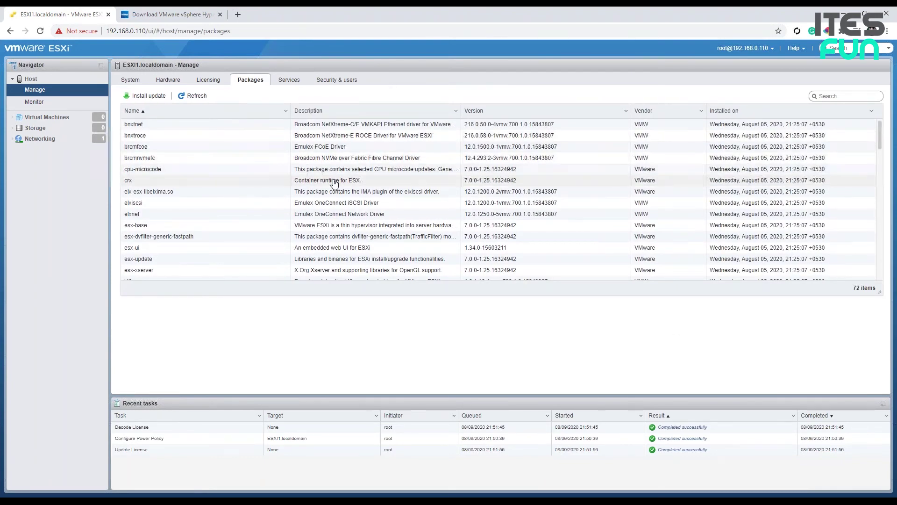
{"action": "scroll", "coordinate": [323, 168], "scroll_direction": "down", "scroll_amount": 10}
{"action": "scroll", "coordinate": [334, 183], "scroll_direction": "down", "scroll_amount": 4}
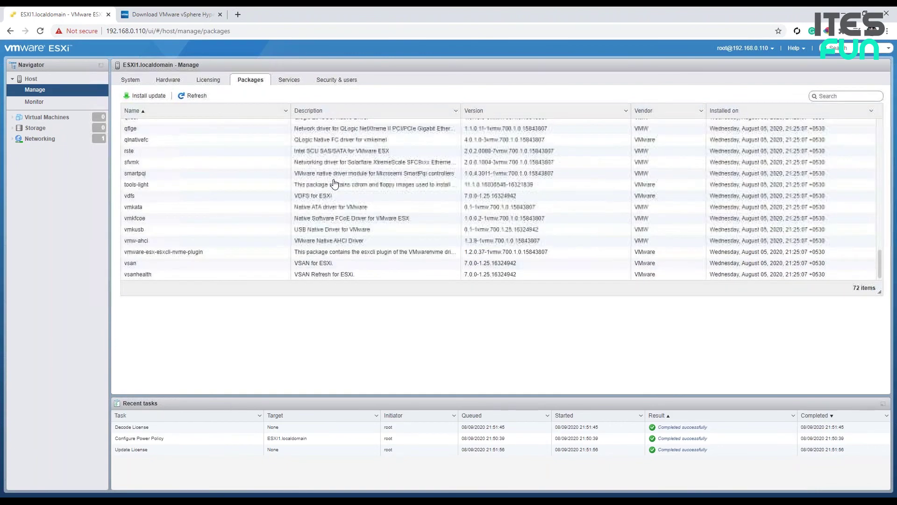
{"action": "scroll", "coordinate": [334, 182], "scroll_direction": "up", "scroll_amount": 10}
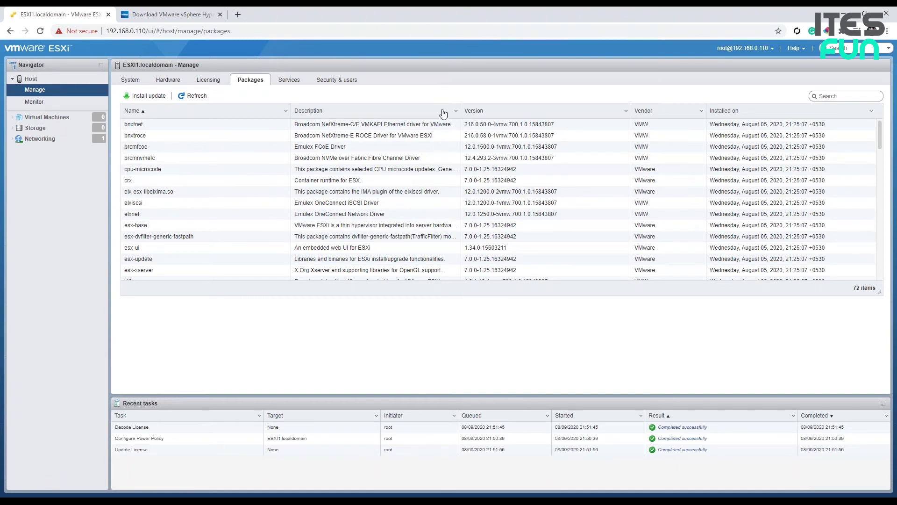
{"action": "left_click", "coordinate": [276, 81]}
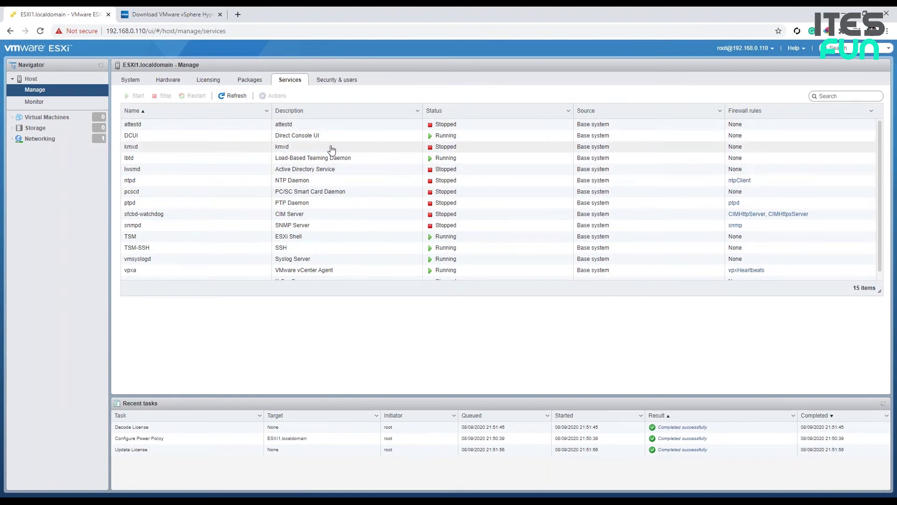
{"action": "scroll", "coordinate": [182, 222], "scroll_direction": "down", "scroll_amount": 1}
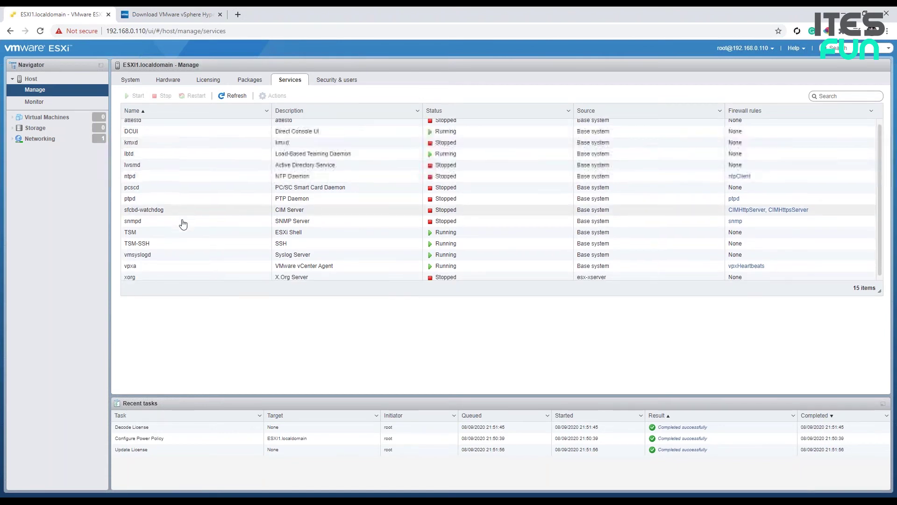
Step: Review the host's security and user settings, from acceptance level, authentication and certificates through users, roles and lockdown mode
{"action": "left_click", "coordinate": [326, 83]}
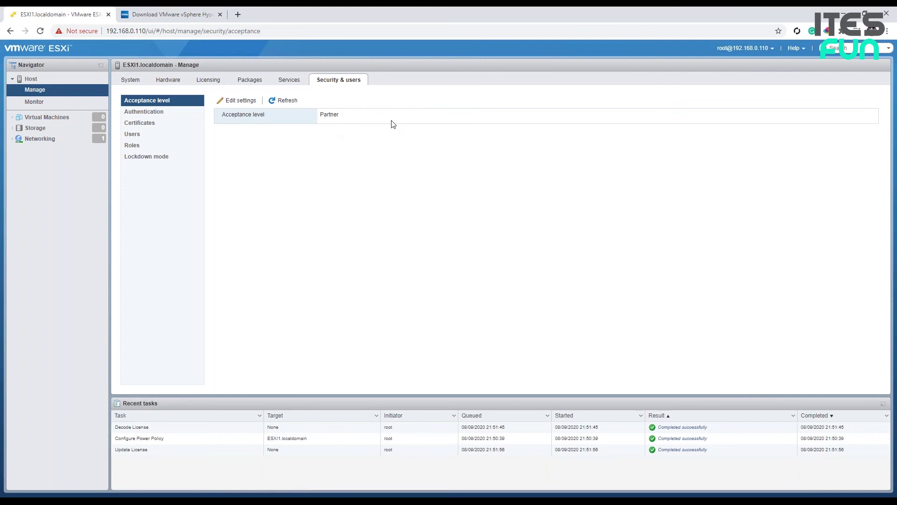
{"action": "left_click", "coordinate": [155, 114]}
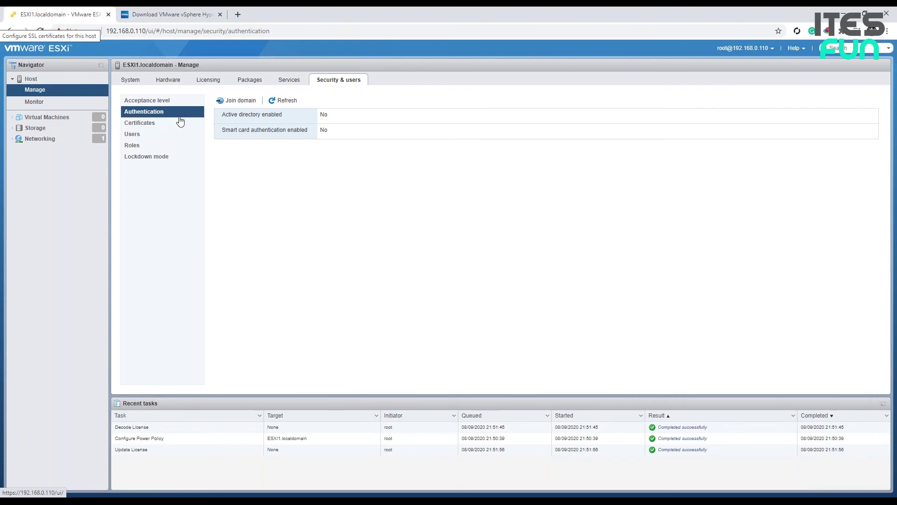
{"action": "left_click", "coordinate": [161, 128]}
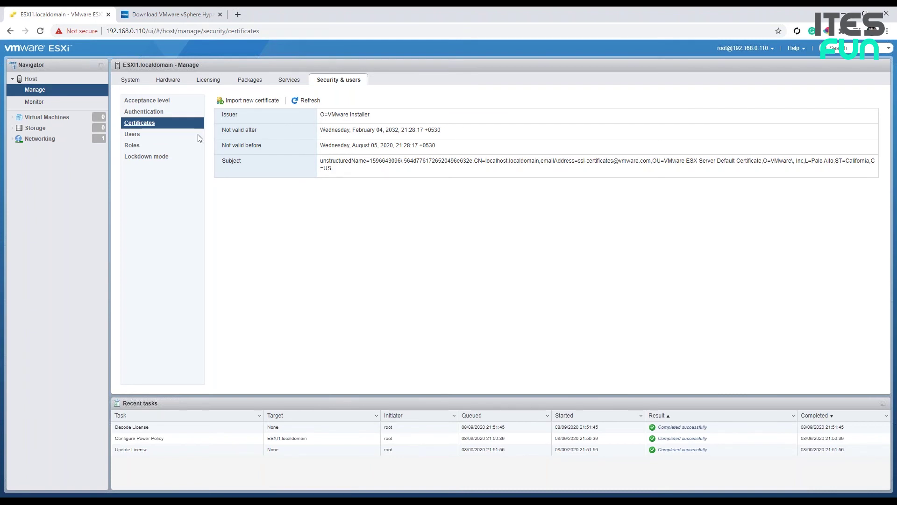
{"action": "left_click", "coordinate": [135, 134]}
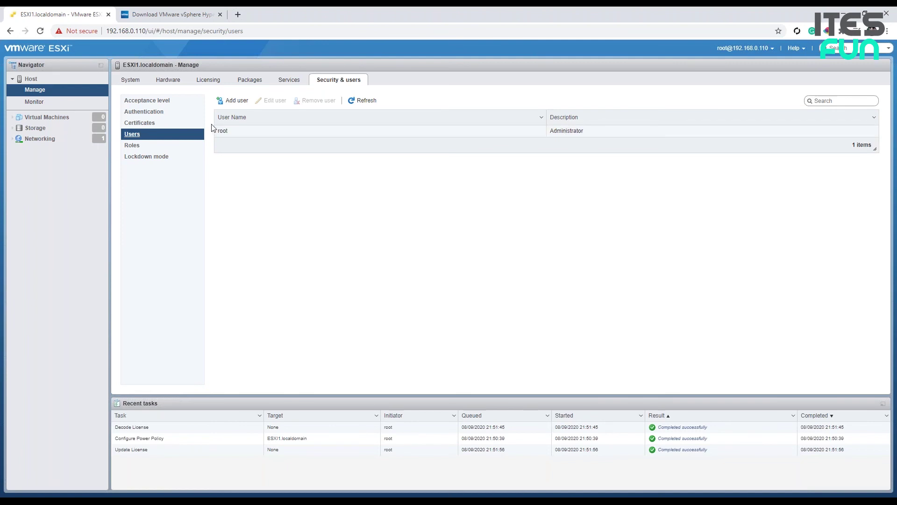
{"action": "left_click", "coordinate": [132, 146]}
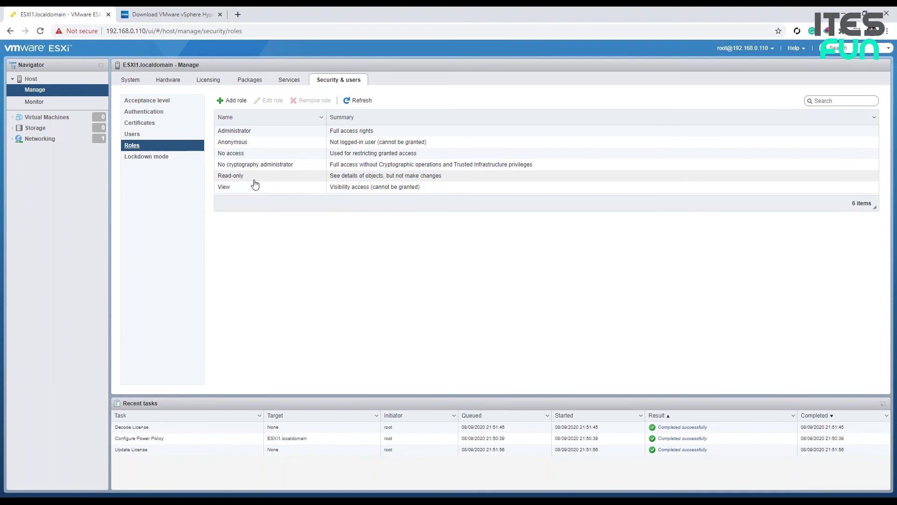
{"action": "left_click", "coordinate": [164, 158]}
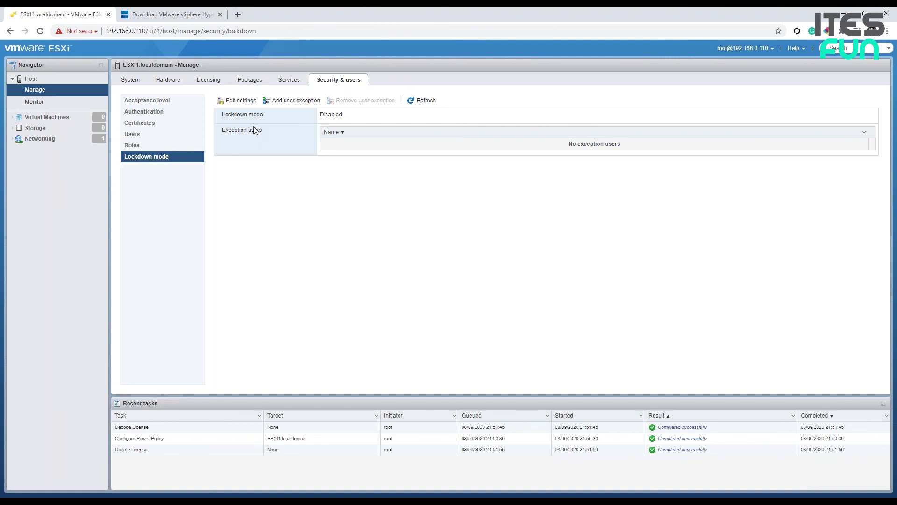
Step: Return to the host's licensing page and recheck the assigned license details
{"action": "left_click", "coordinate": [61, 96]}
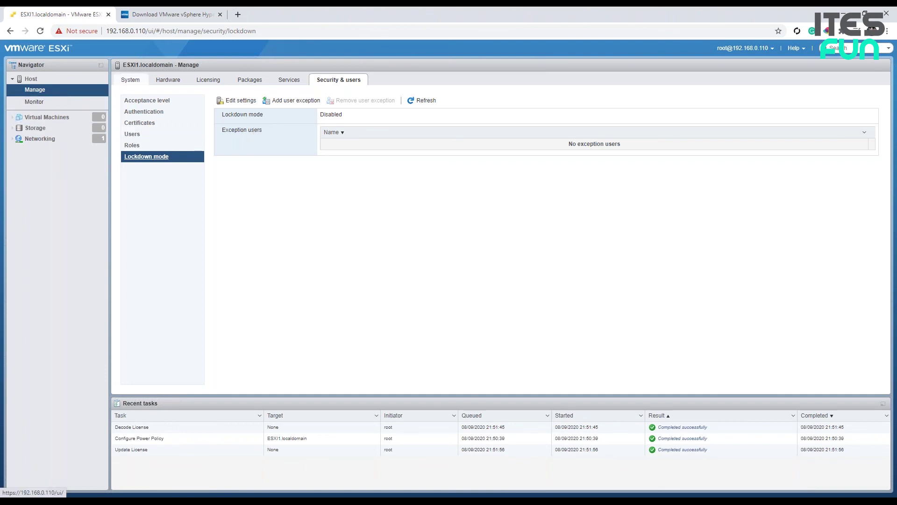
{"action": "left_click", "coordinate": [215, 84]}
{"action": "left_click", "coordinate": [497, 144]}
{"action": "left_click_drag", "start_coordinate": [493, 123], "coordinate": [364, 109]}
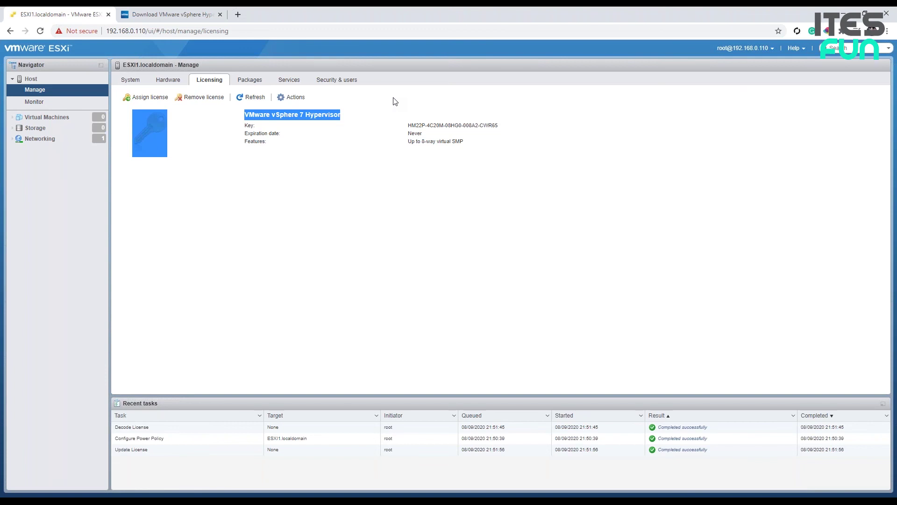
{"action": "left_click", "coordinate": [787, 234]}
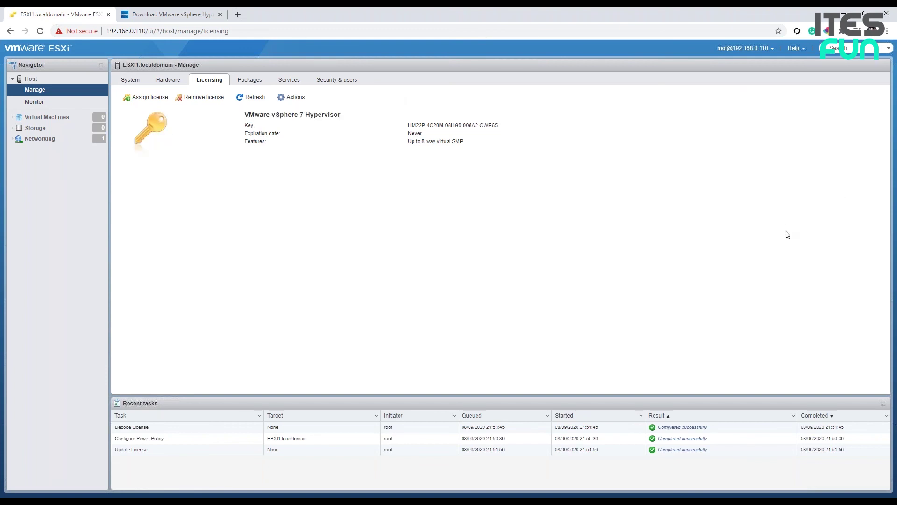